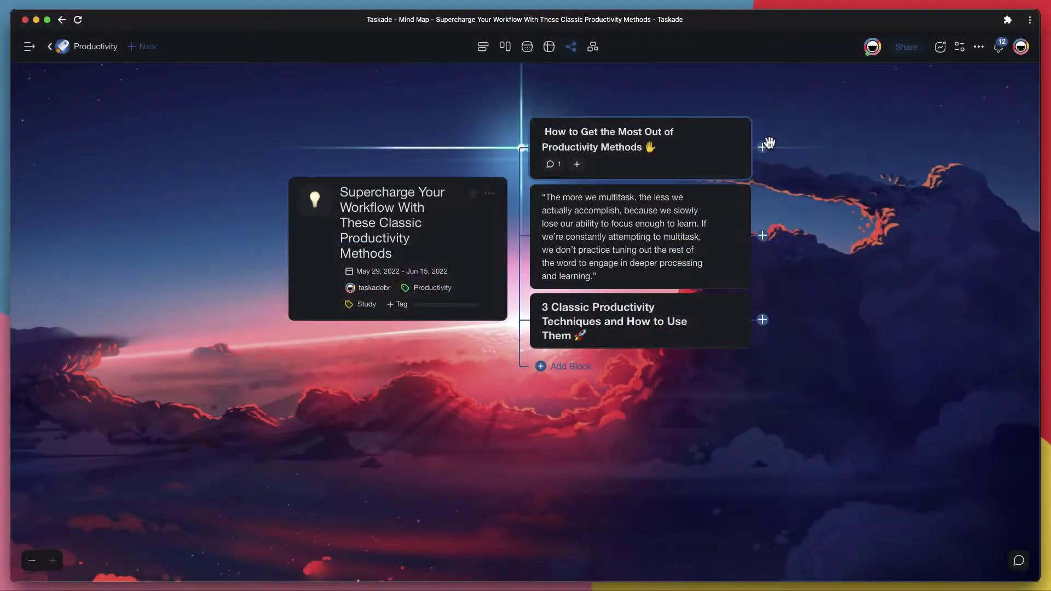
# Step: Unfold the productivity note, the three classic techniques, and Outlining's explanation, benefits and instructions
pyautogui.click(763, 147)
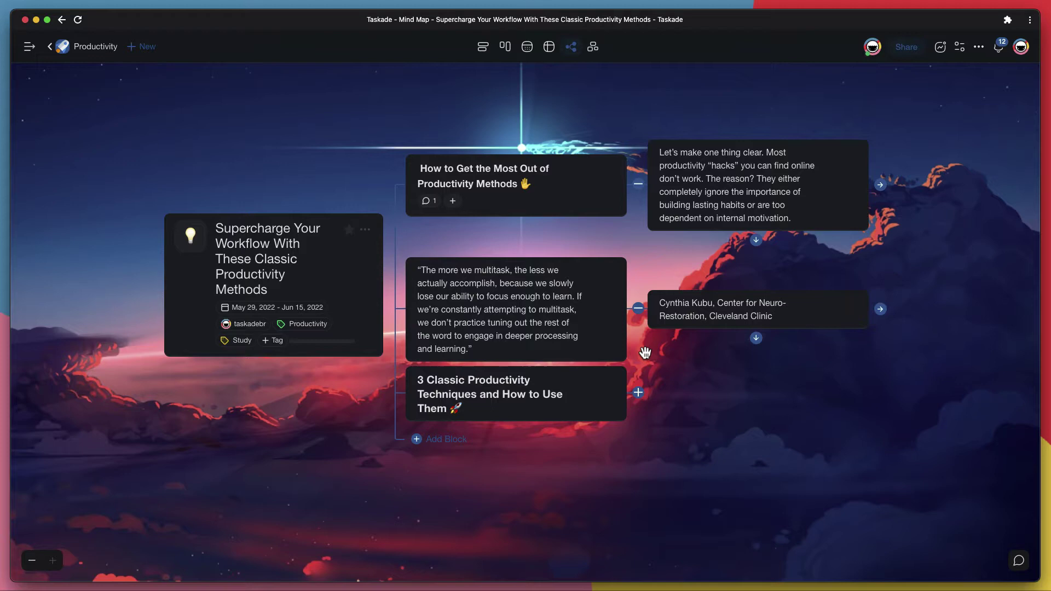
pyautogui.click(639, 393)
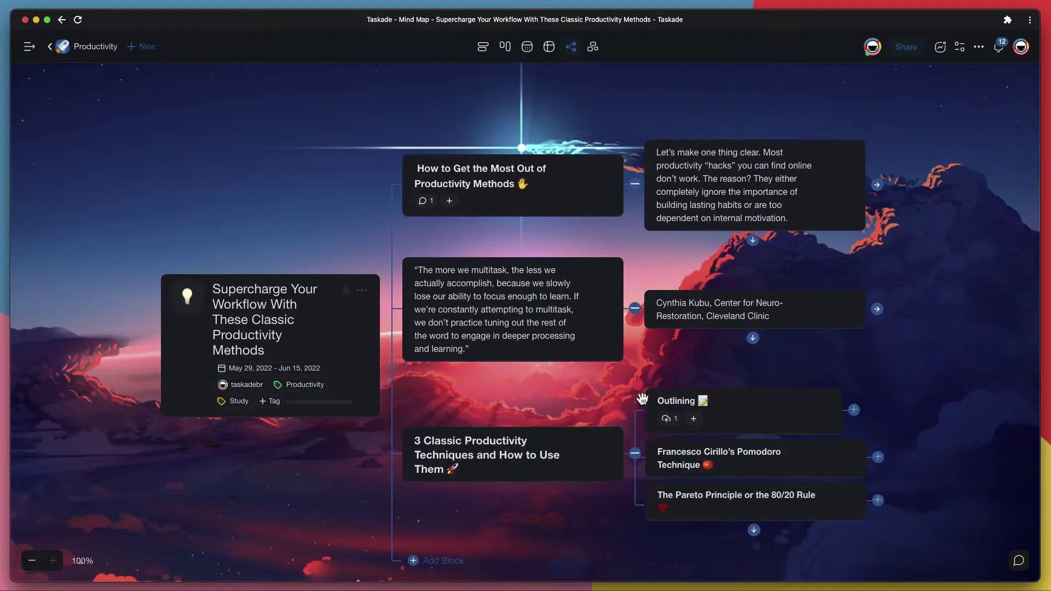
pyautogui.click(856, 411)
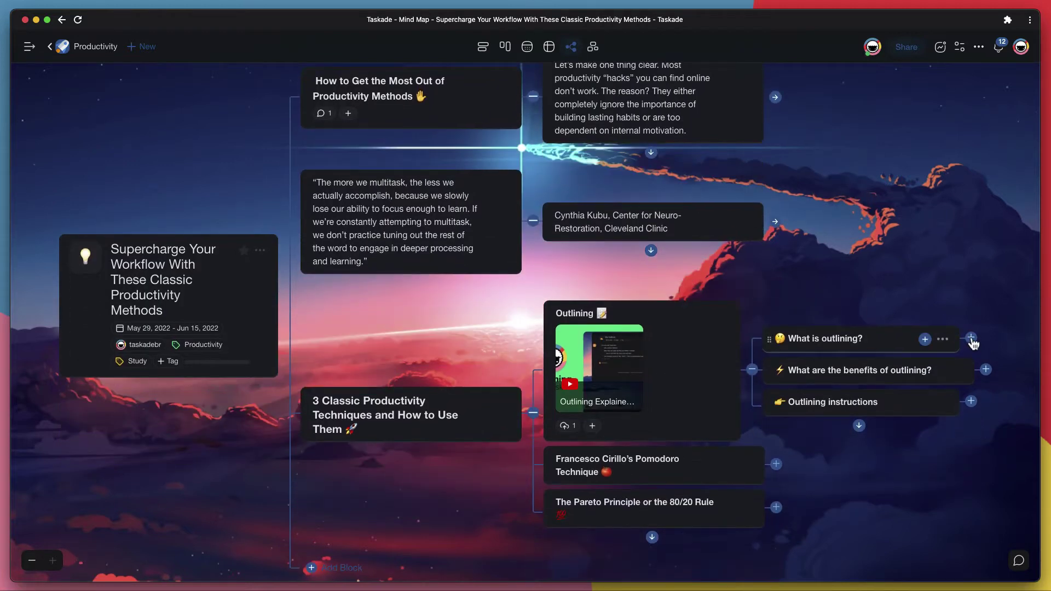
pyautogui.click(972, 339)
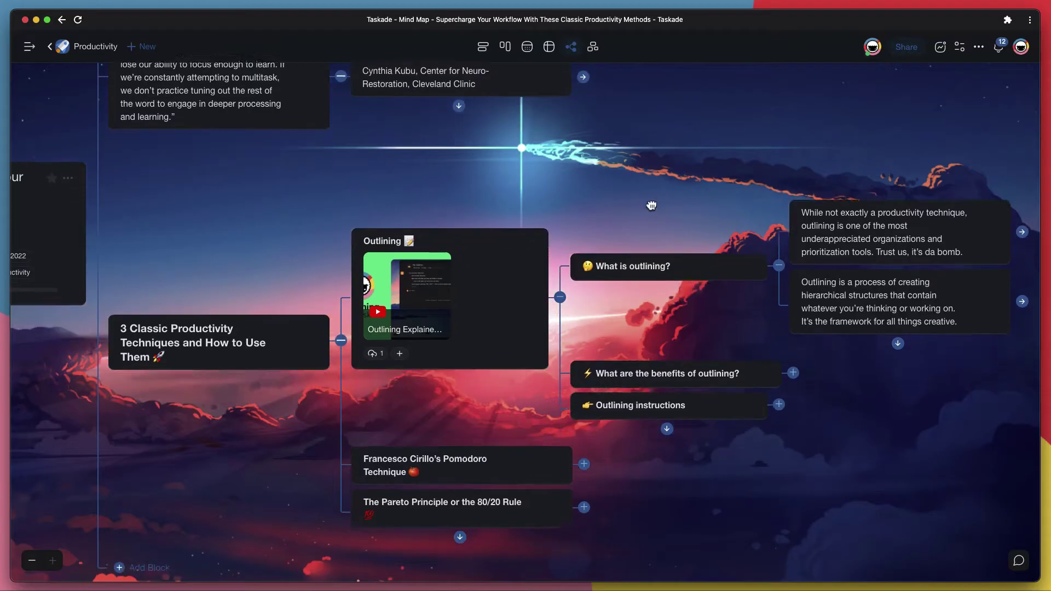
pyautogui.click(794, 365)
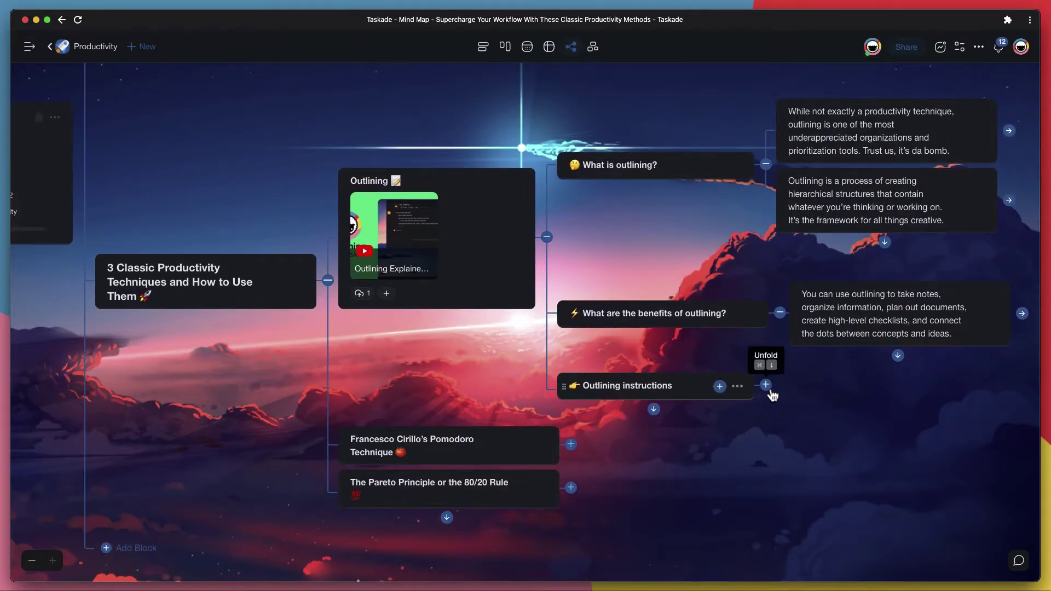
pyautogui.click(765, 385)
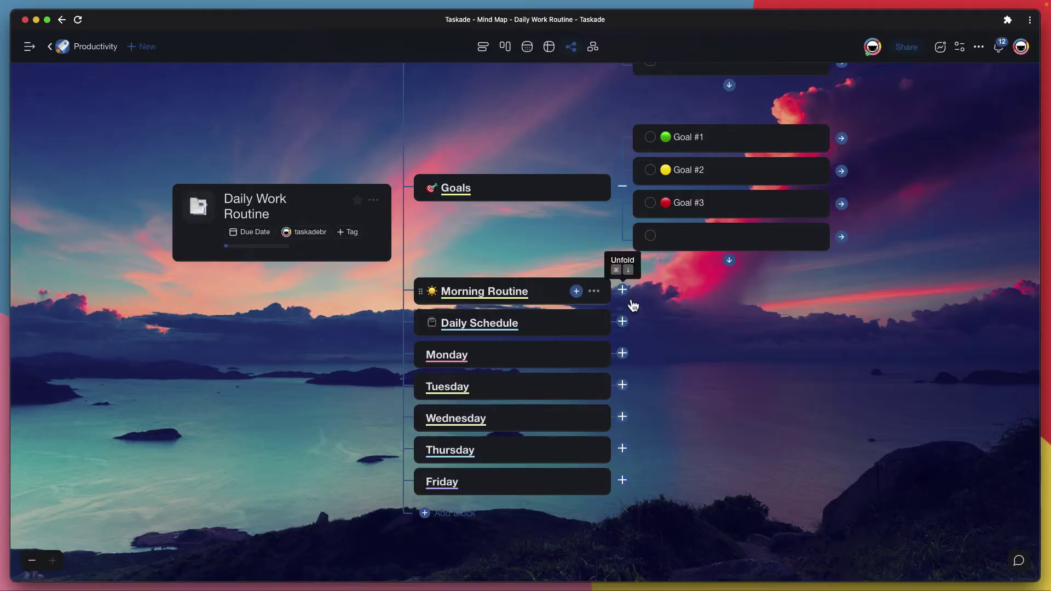
# Step: Unfold Daily Schedule and Monday, hide Monday's sub-tasks, and show Tuesday's tasks
pyautogui.click(622, 292)
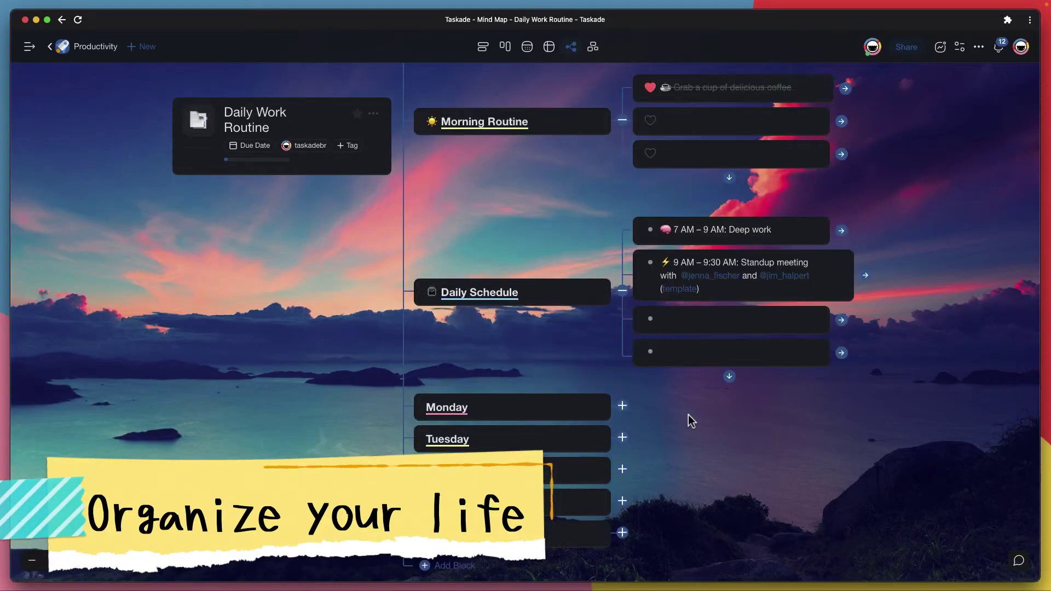
pyautogui.click(624, 324)
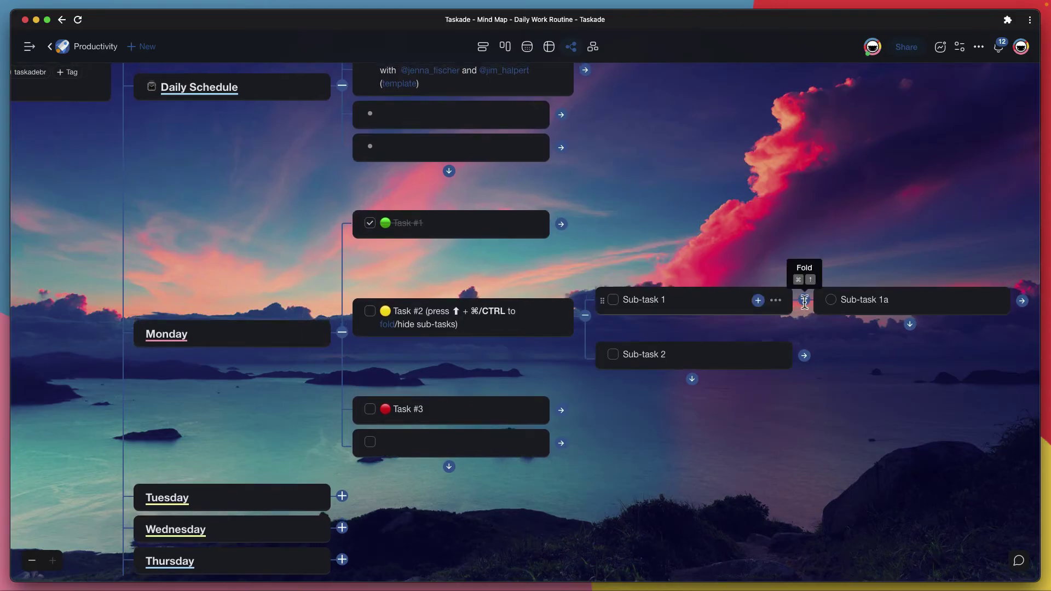
pyautogui.click(804, 301)
pyautogui.click(755, 320)
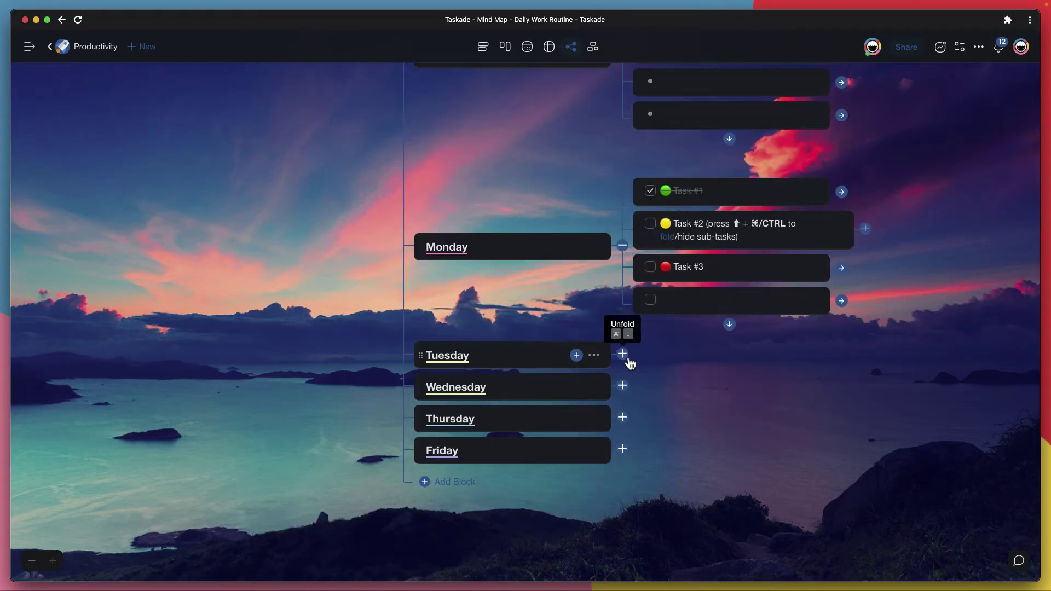
pyautogui.click(622, 355)
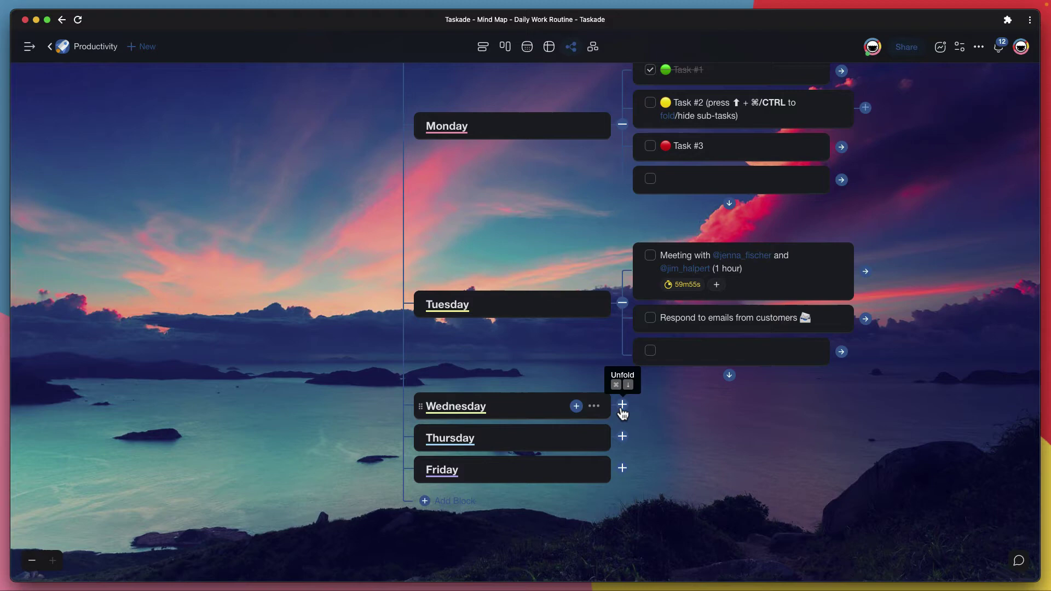
pyautogui.scroll(-3, 663, 440)
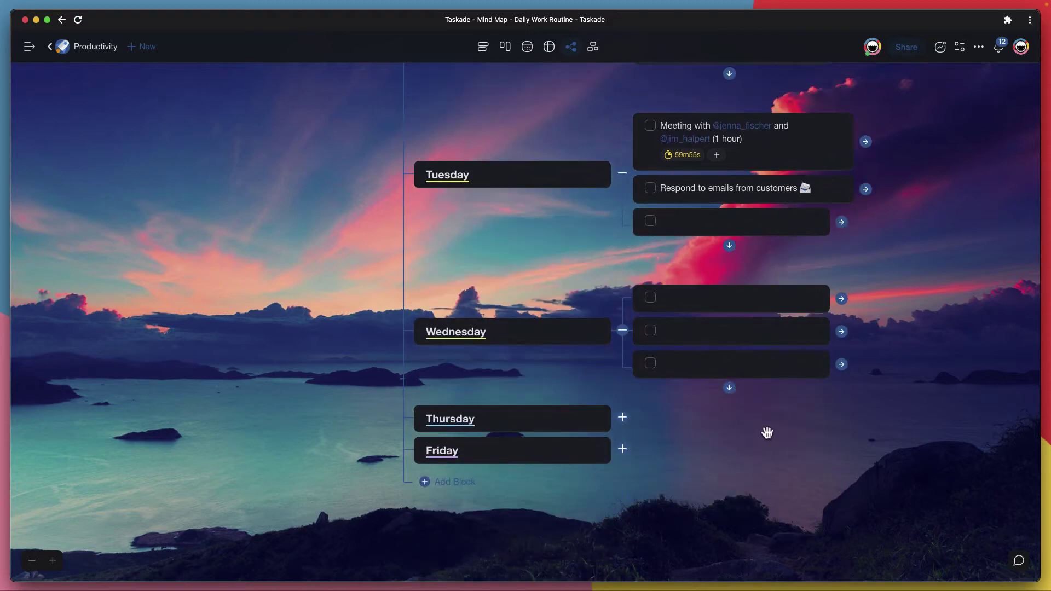
pyautogui.scroll(3, 767, 435)
pyautogui.scroll(5, 911, 283)
pyautogui.scroll(2, 903, 328)
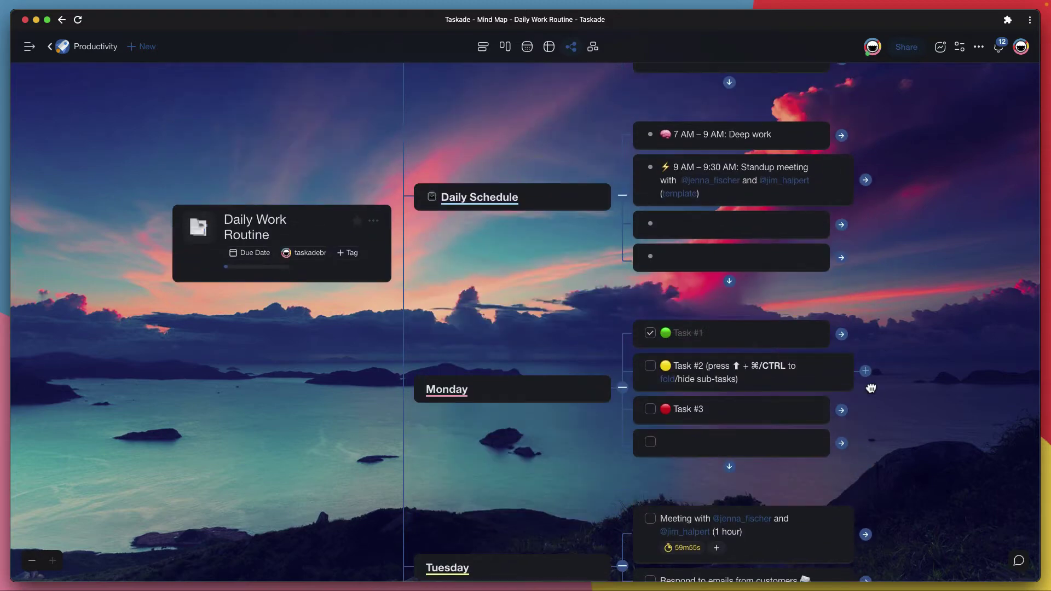
pyautogui.scroll(3, 907, 288)
pyautogui.scroll(4, 871, 470)
pyautogui.scroll(1, 871, 470)
pyautogui.scroll(4, 903, 353)
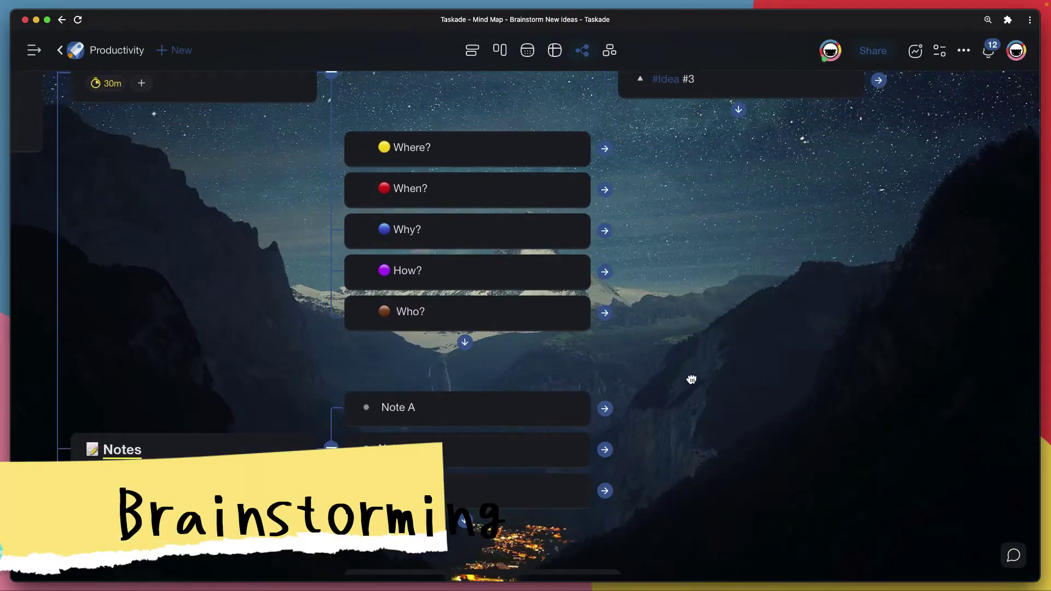
pyautogui.scroll(-2, 628, 332)
pyautogui.scroll(-1, 659, 235)
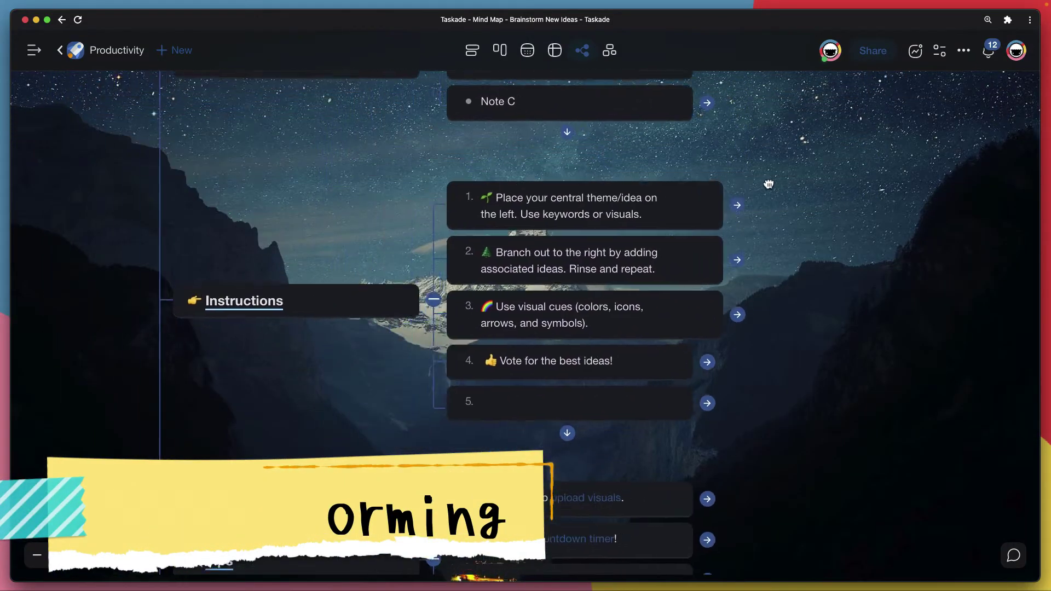
pyautogui.scroll(-1, 828, 307)
pyautogui.scroll(-2, 792, 274)
pyautogui.scroll(3, 791, 275)
pyautogui.scroll(3, 816, 458)
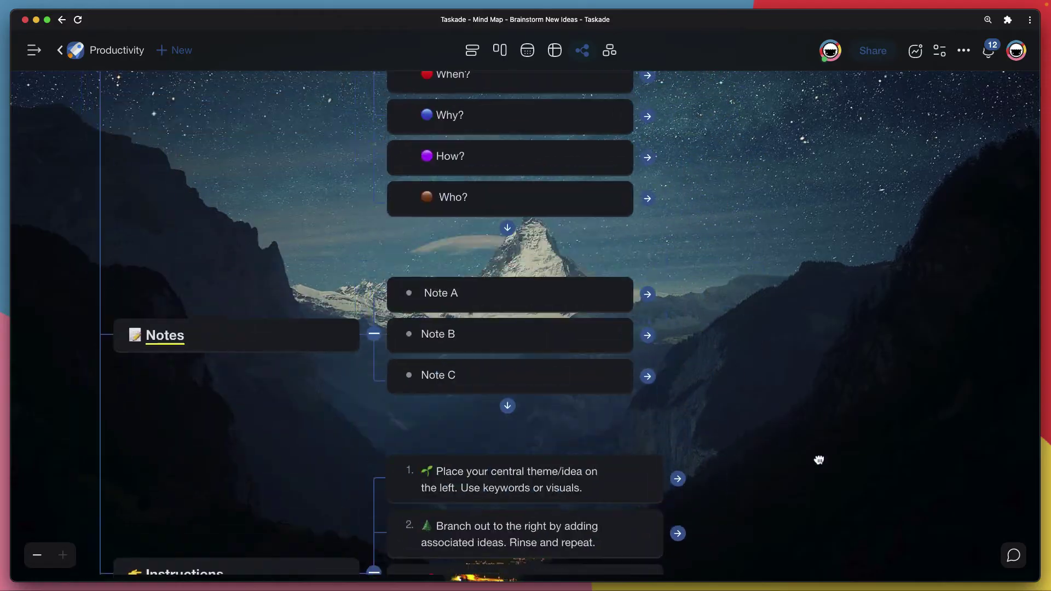
pyautogui.scroll(1, 375, 422)
pyautogui.scroll(1, 375, 421)
# Step: Fold the Identify Opportunities, Identify the Problem, Rules, Instructions and Tips branches
pyautogui.click(426, 237)
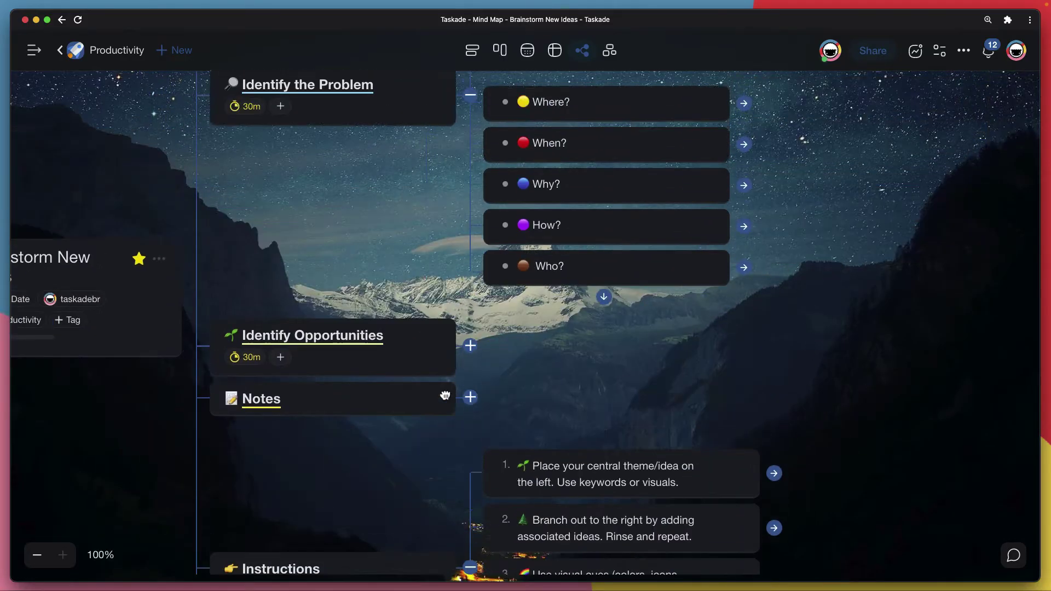
pyautogui.scroll(1, 427, 237)
pyautogui.click(469, 198)
pyautogui.scroll(2, 725, 276)
pyautogui.click(648, 209)
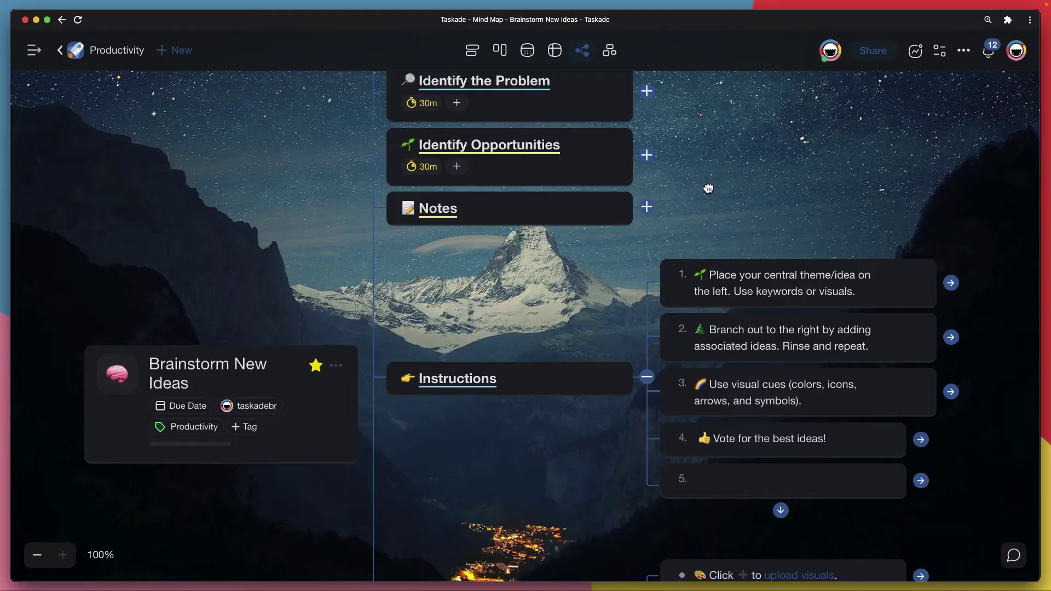
pyautogui.scroll(-1, 704, 184)
pyautogui.click(649, 295)
pyautogui.click(663, 425)
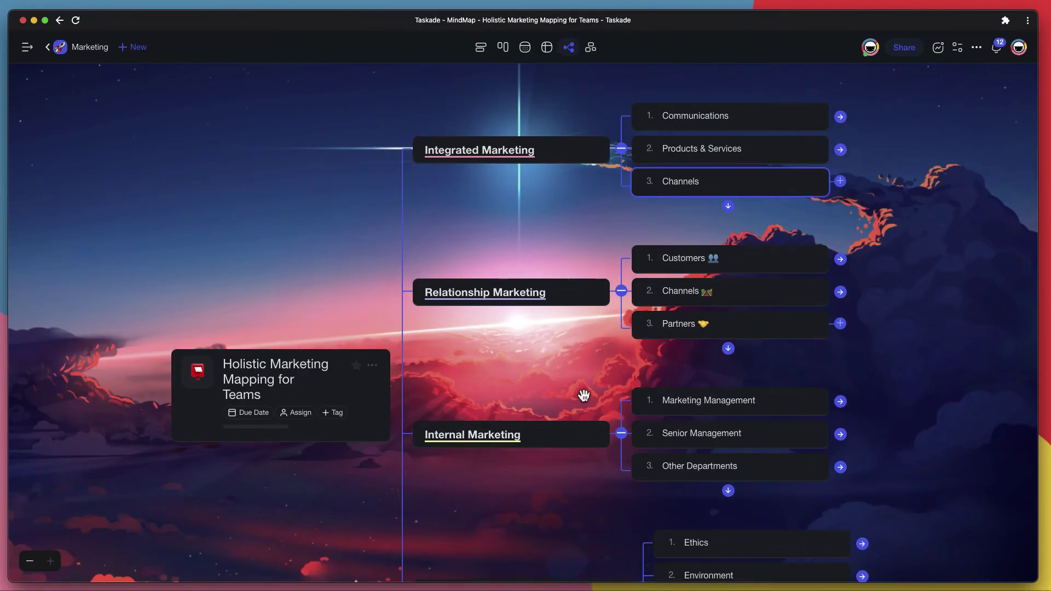
pyautogui.scroll(2, 583, 394)
pyautogui.scroll(-3, 583, 394)
# Step: Fold the Relationship Marketing and Integrated Marketing branches
pyautogui.click(622, 278)
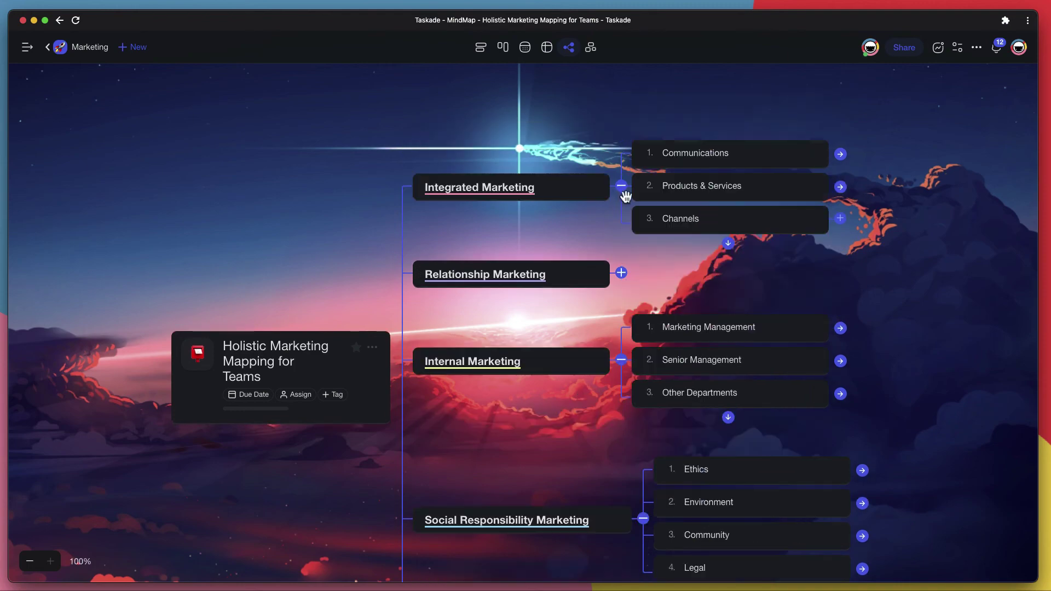
pyautogui.click(624, 189)
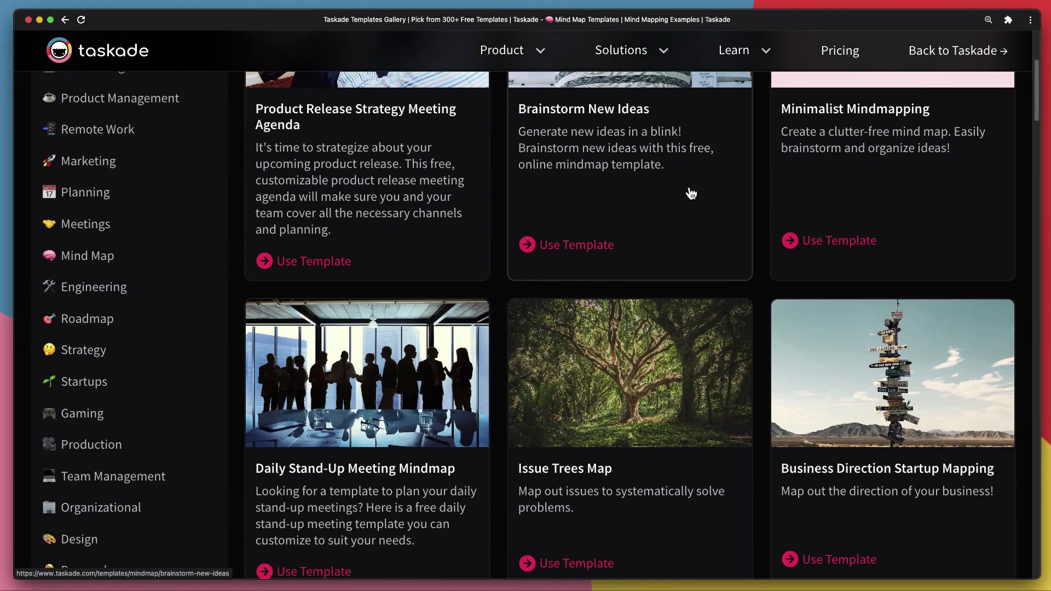
pyautogui.scroll(-3, 691, 194)
pyautogui.scroll(-2, 691, 193)
pyautogui.scroll(-2, 690, 193)
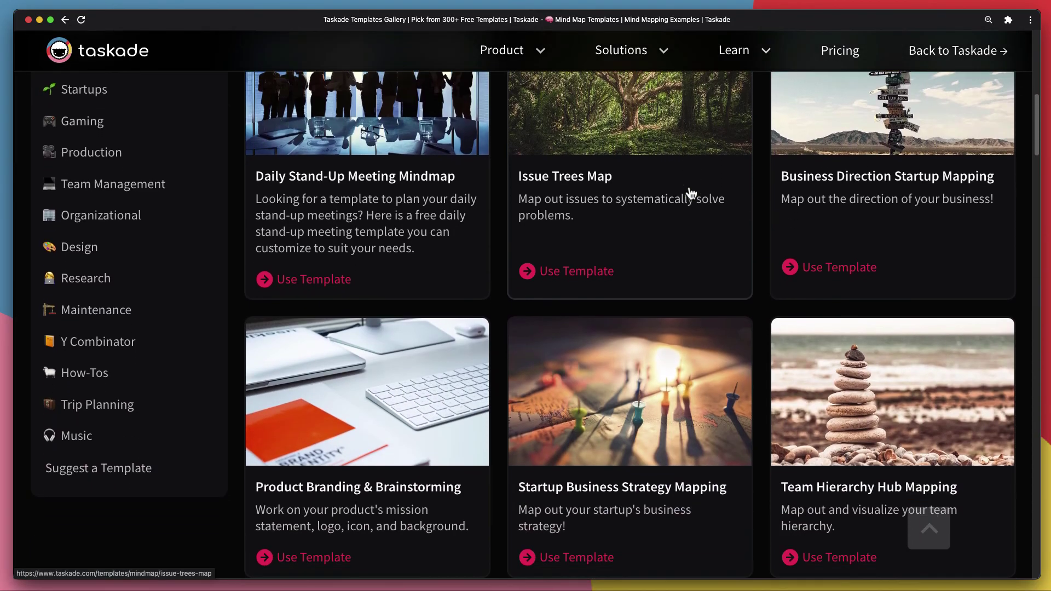
pyautogui.scroll(-2, 690, 193)
pyautogui.scroll(-1, 691, 193)
pyautogui.scroll(-2, 690, 194)
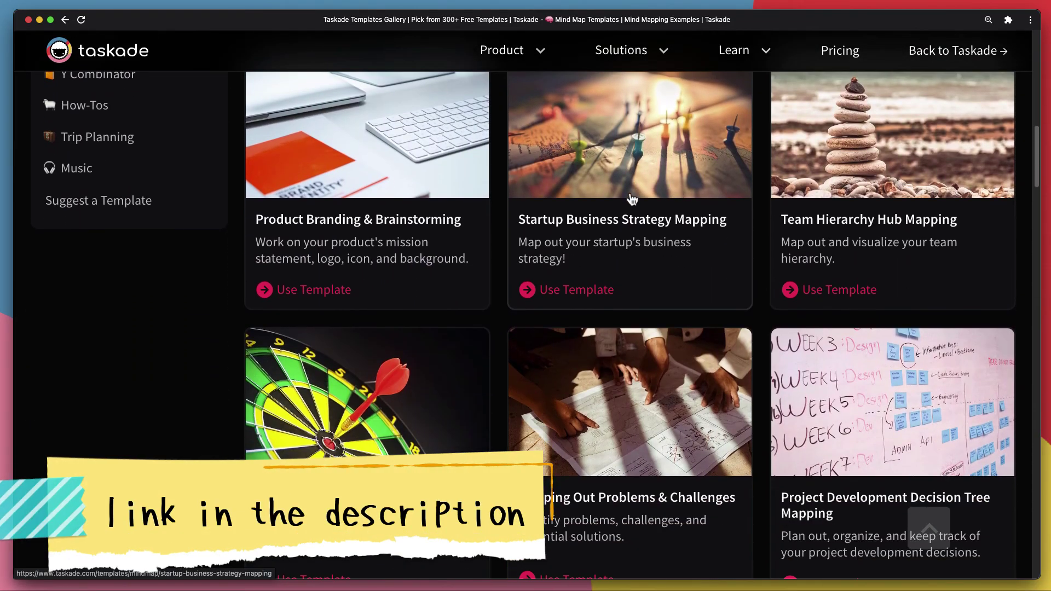
pyautogui.scroll(-1, 575, 205)
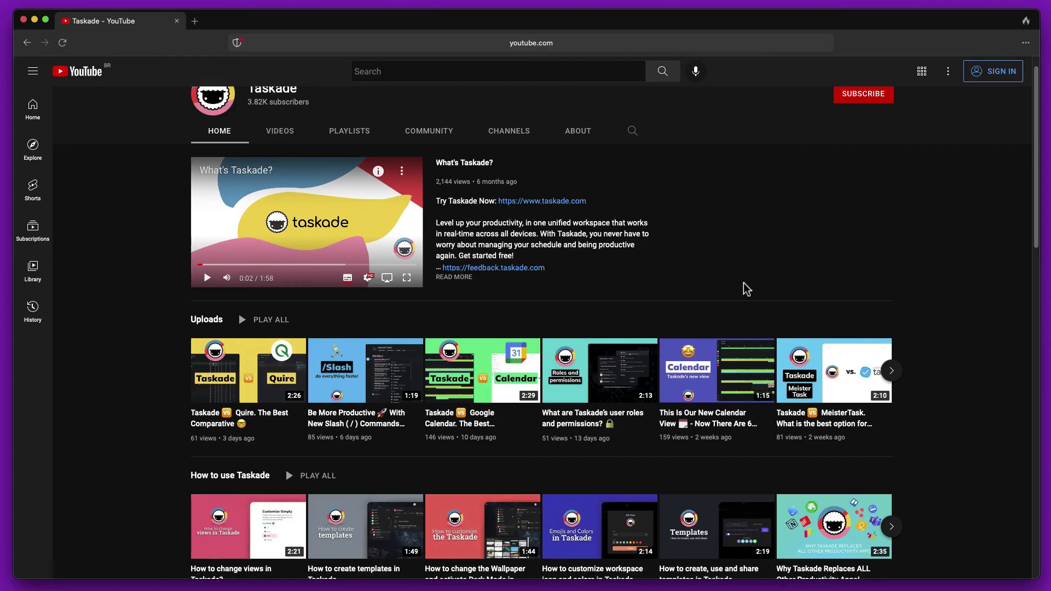
pyautogui.scroll(-1, 745, 289)
pyautogui.scroll(-1, 745, 289)
pyautogui.scroll(-1, 745, 289)
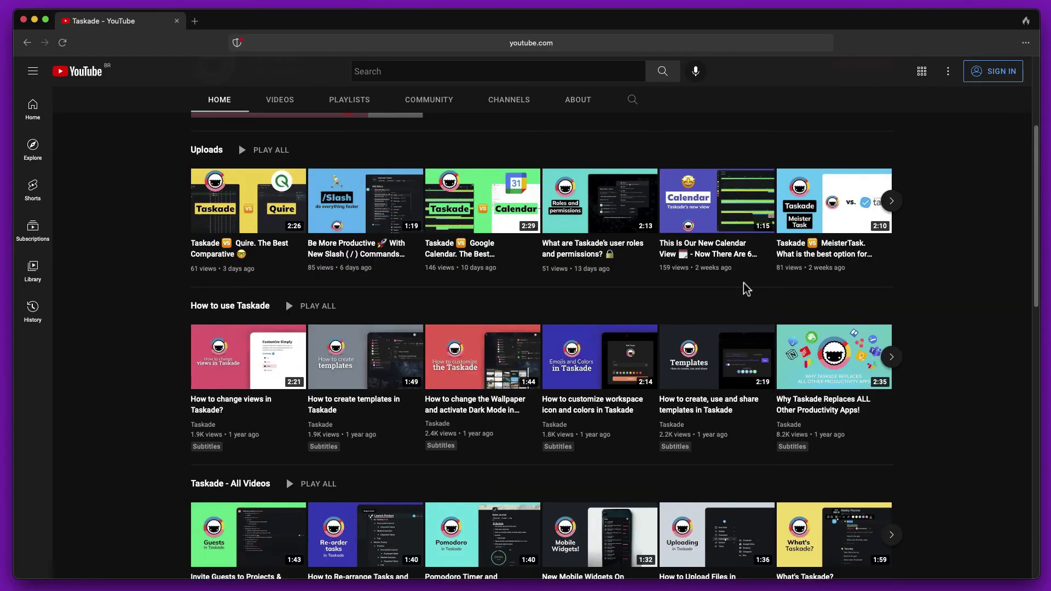
pyautogui.scroll(-1, 745, 290)
pyautogui.scroll(-1, 747, 290)
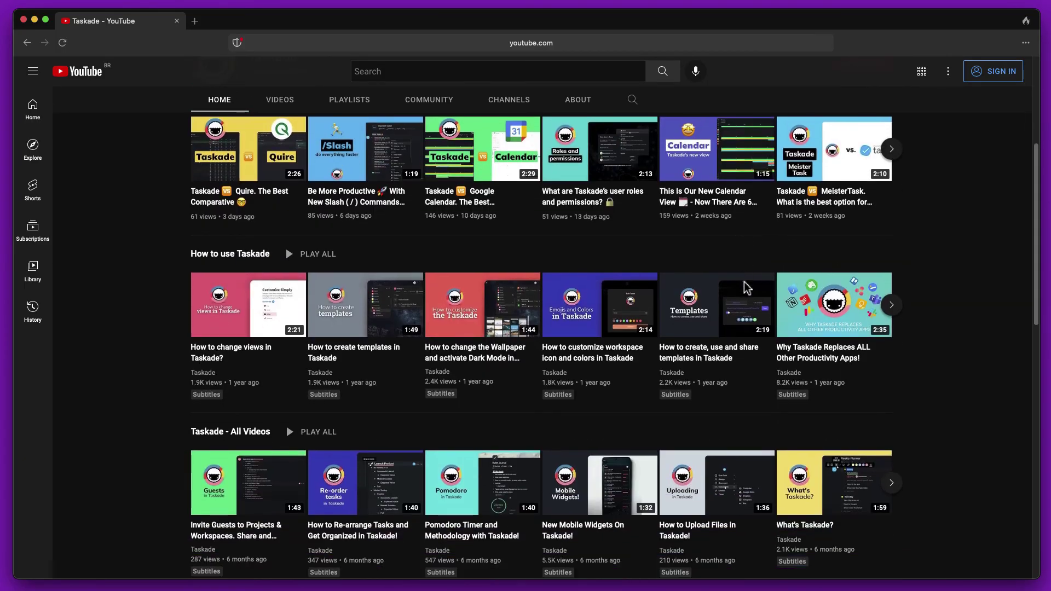
pyautogui.scroll(-1, 748, 289)
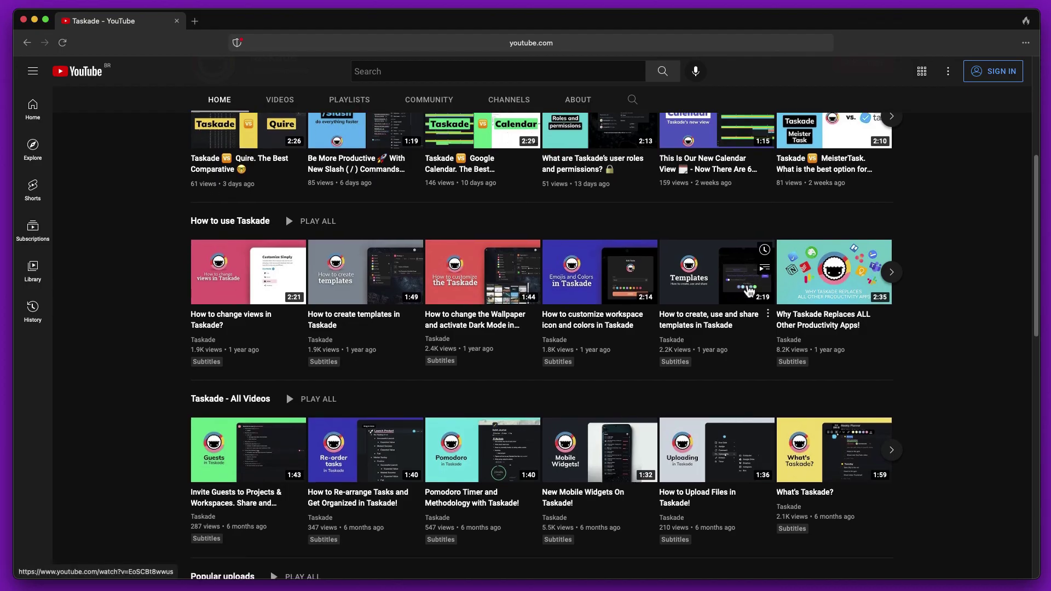